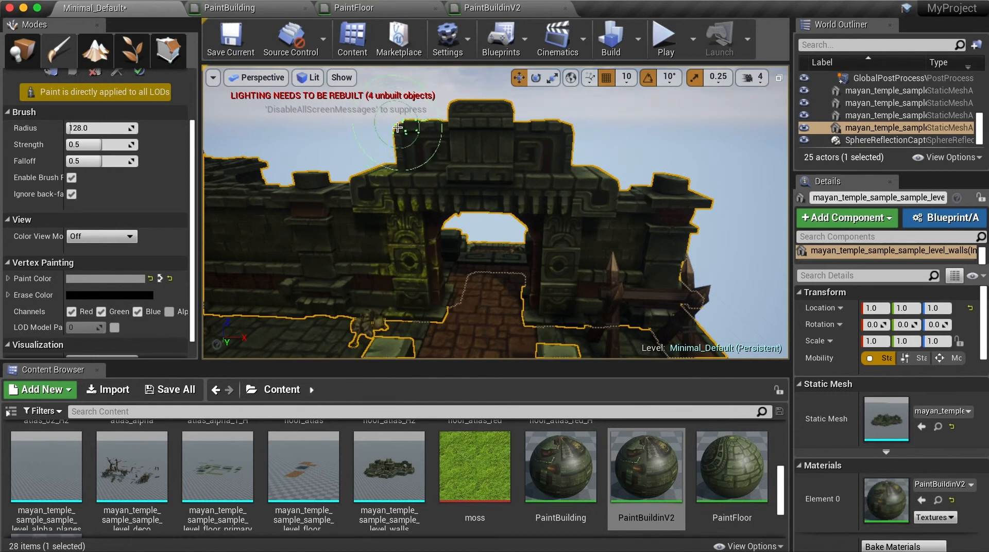
Step: Vertex-paint moss along the top of the gate wall and down the left wall
mouse_move(365, 193)
left_mouse_down()
mouse_move(329, 196)
mouse_move(453, 183)
mouse_move(594, 198)
left_mouse_up()
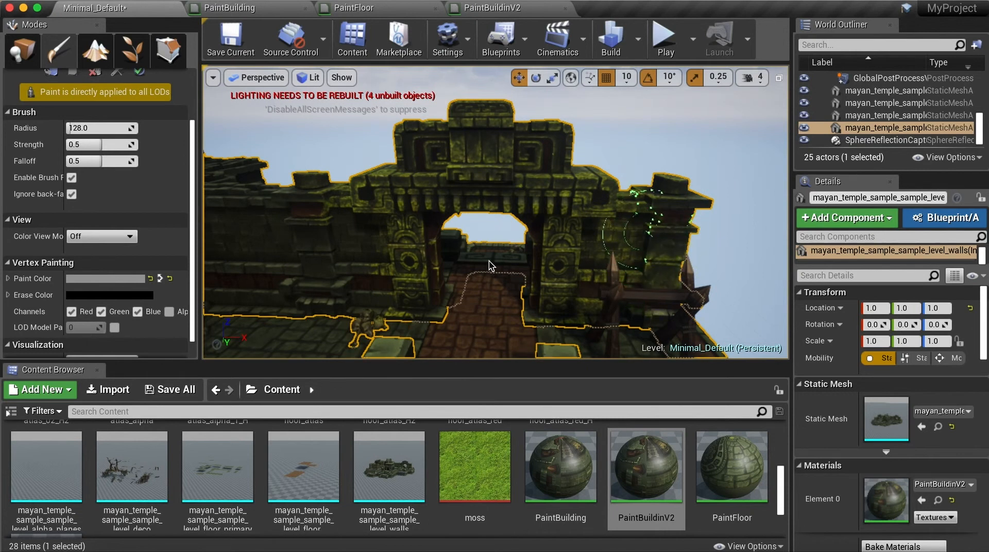
mouse_move(316, 309)
left_mouse_down()
mouse_move(370, 243)
mouse_move(311, 267)
mouse_move(308, 197)
left_mouse_up()
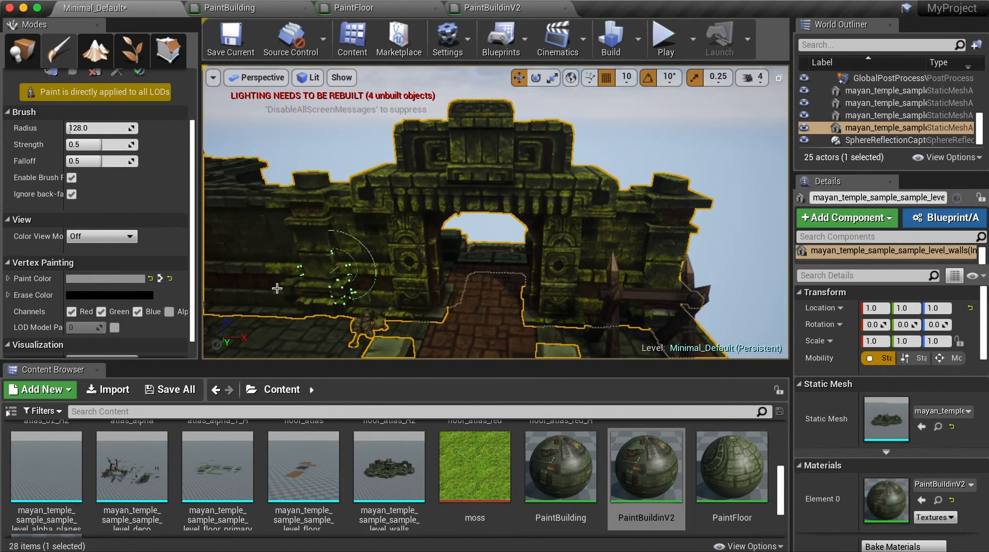
Step: Raise the paint colour from 0.33 to a mid grey of about 0.46
left_click(121, 283)
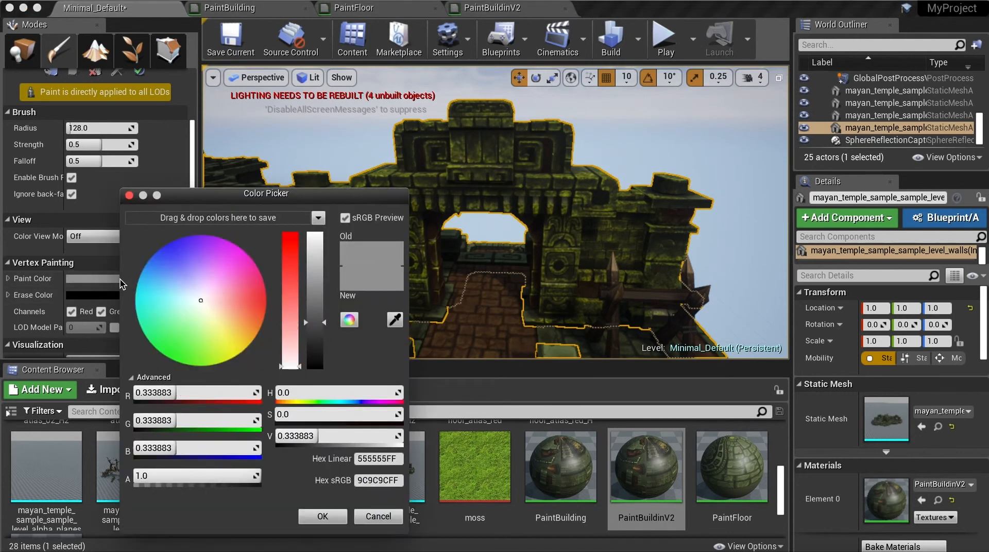
left_click_drag(323, 322, 317, 305)
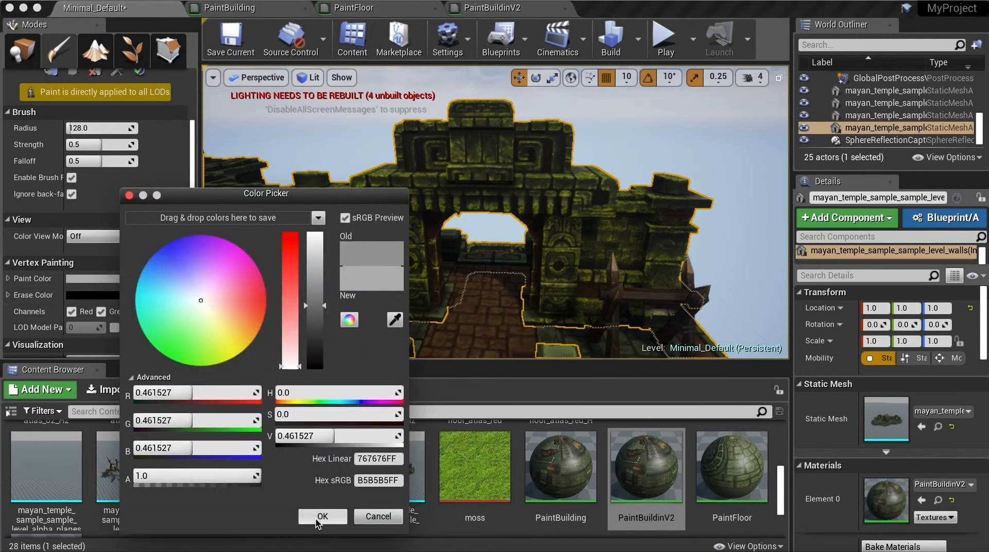
left_click(323, 516)
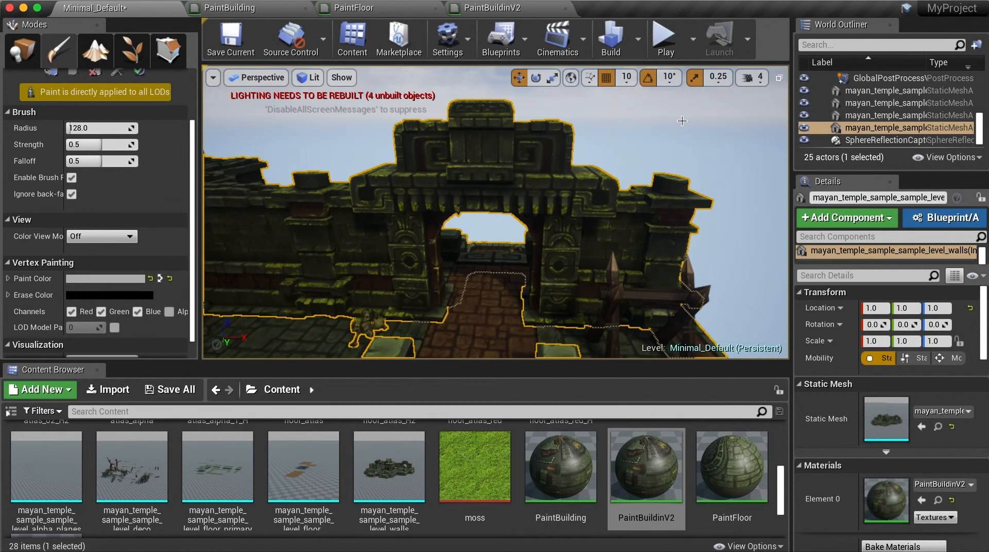
Step: Set the paint colour's Value to 1.0 for pure white
left_click(109, 279)
left_click_drag(302, 274, 302, 235)
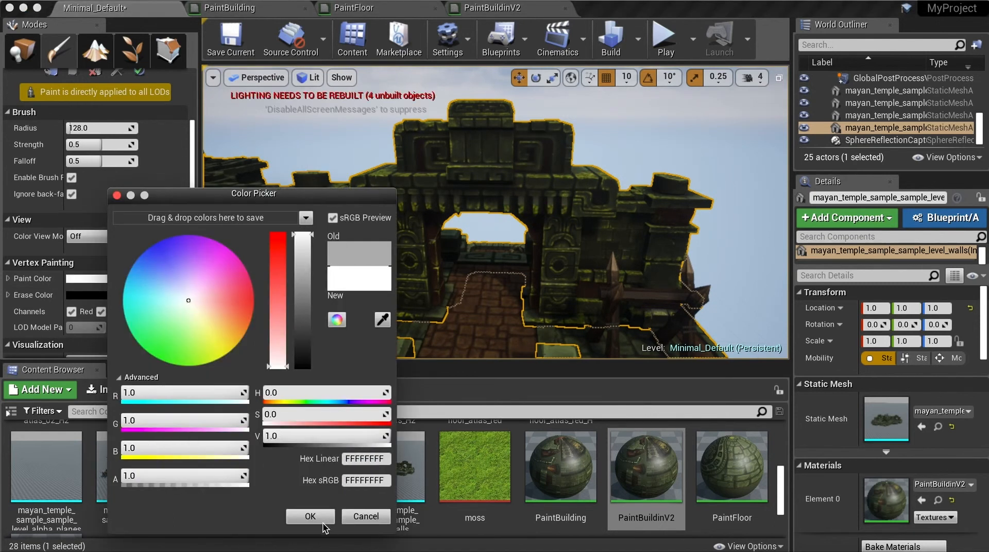
left_click(310, 516)
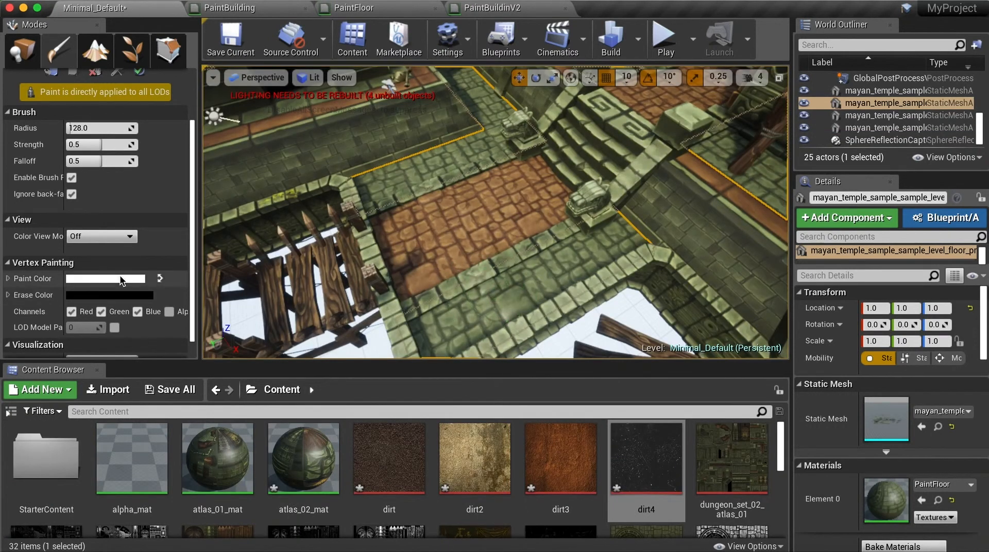
Step: Darken the paint colour to grey and brush moss patches across the stone floor
left_click(140, 279)
left_click_drag(323, 244, 325, 285)
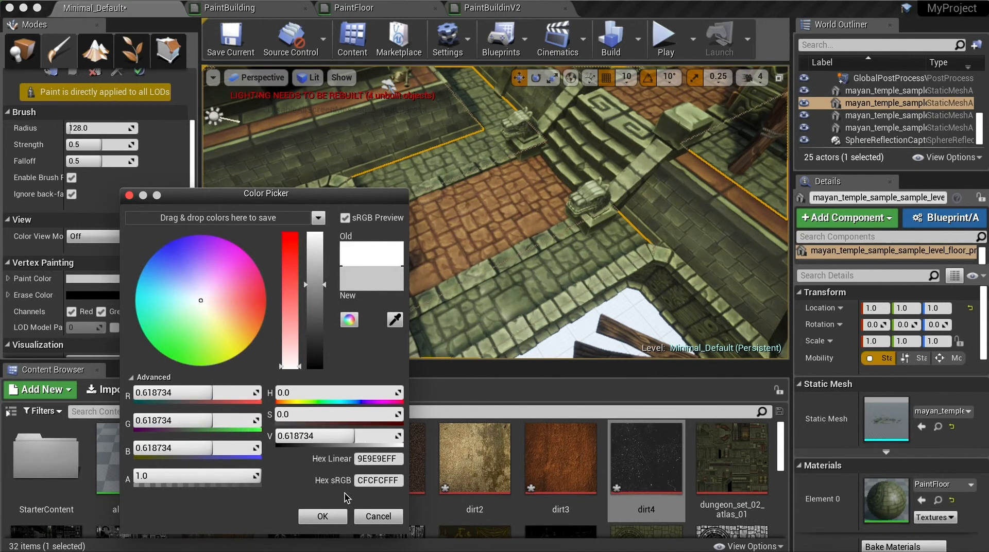
left_click(323, 520)
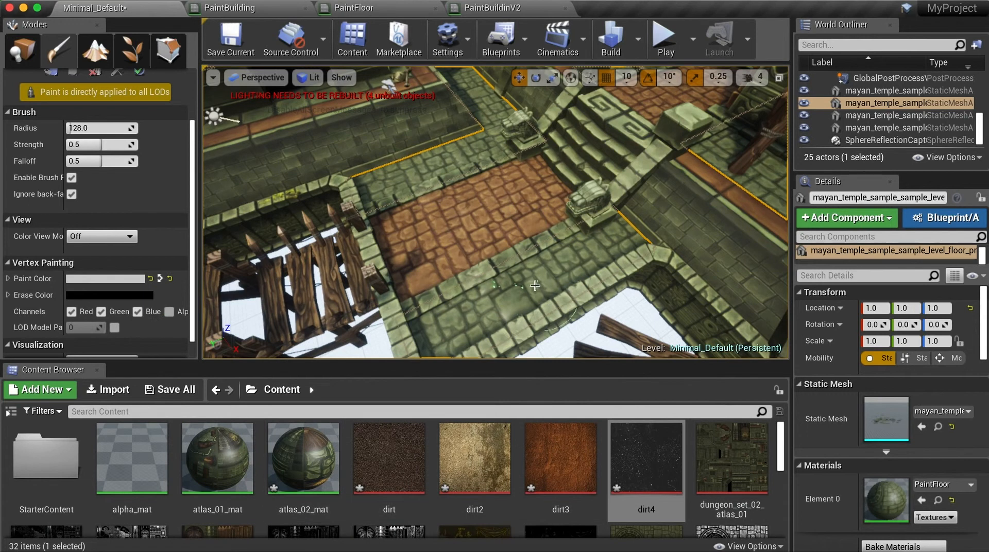
left_click_drag(531, 281, 428, 333)
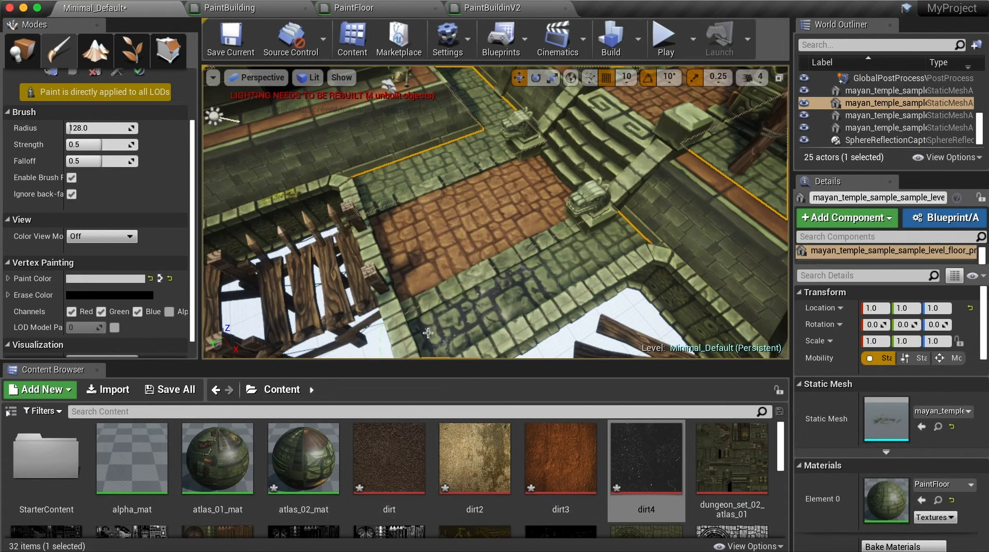
mouse_move(460, 294)
left_mouse_down()
mouse_move(540, 285)
mouse_move(561, 255)
mouse_move(594, 240)
mouse_move(621, 253)
mouse_move(574, 232)
left_mouse_up()
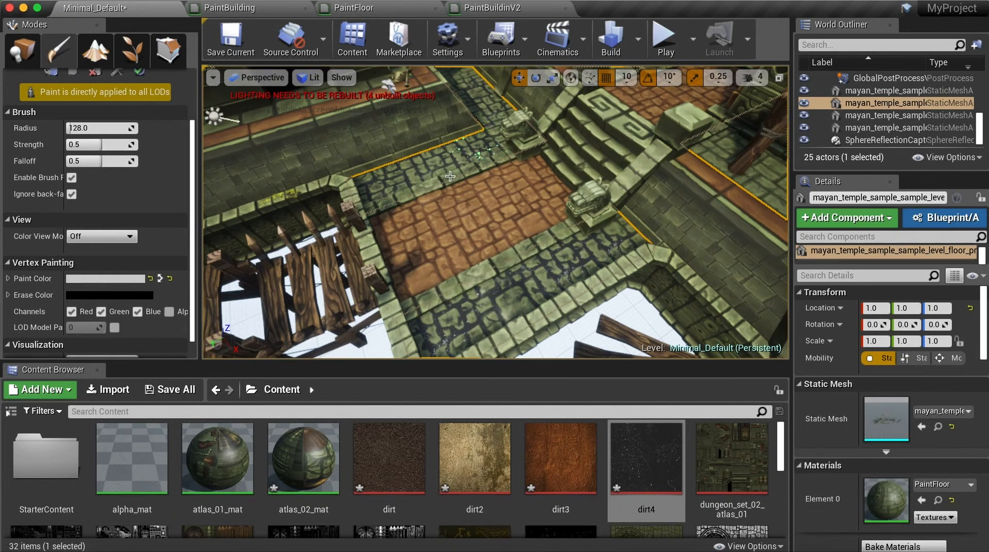
Step: Lighten the paint colour to a light grey of about 0.73
left_click(115, 278)
left_click_drag(320, 285, 320, 271)
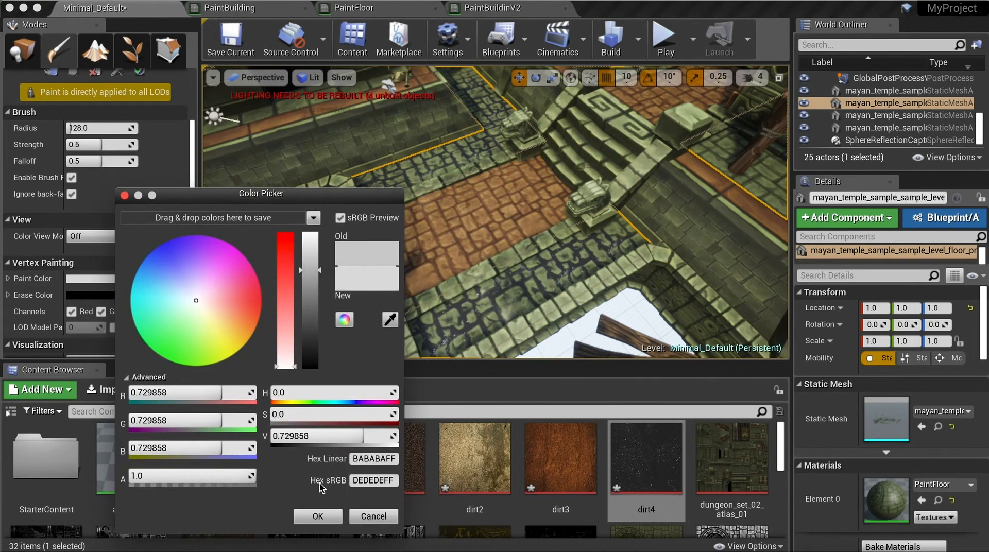
left_click(318, 516)
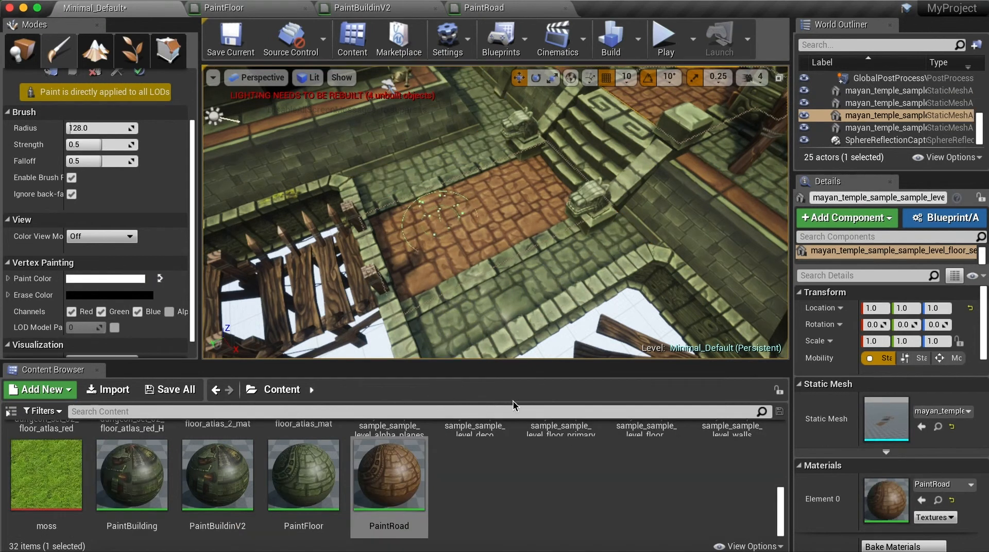
Step: Set the paint colour to about 0.67 grey and paint moss into the brick road's joints
left_click(129, 281)
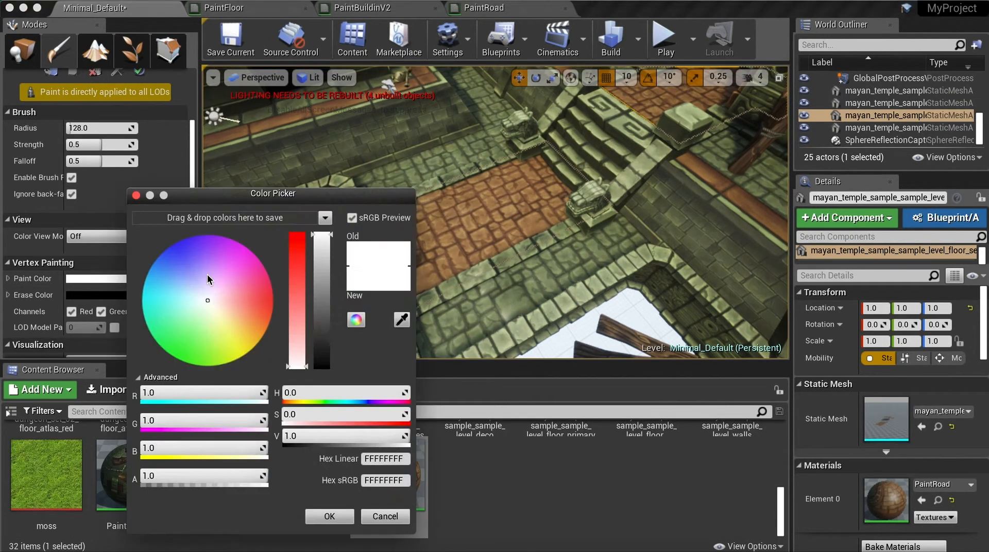
left_click_drag(324, 248, 325, 278)
left_click(330, 517)
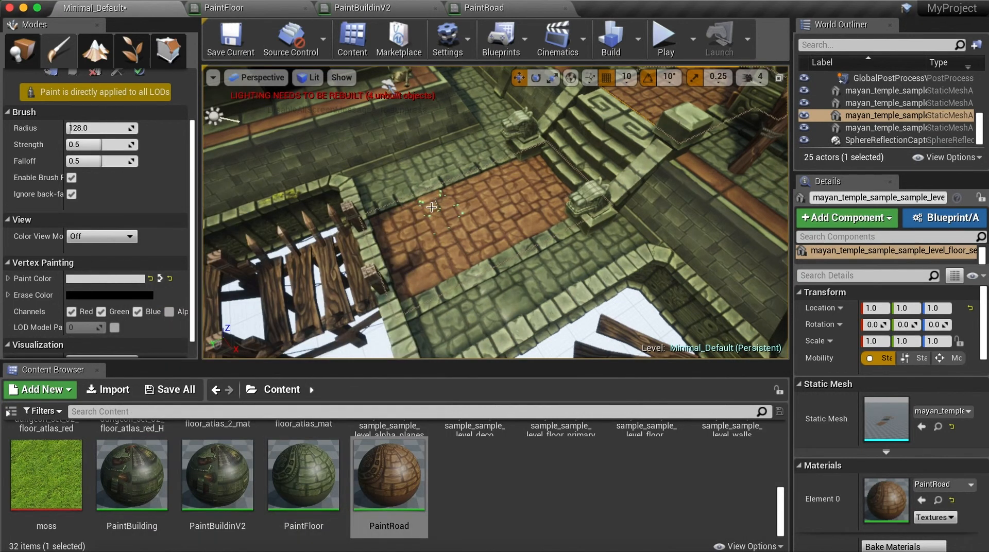
mouse_move(415, 237)
left_mouse_down()
mouse_move(474, 248)
mouse_move(483, 188)
mouse_move(517, 207)
mouse_move(507, 227)
mouse_move(520, 229)
mouse_move(530, 181)
mouse_move(506, 184)
left_mouse_up()
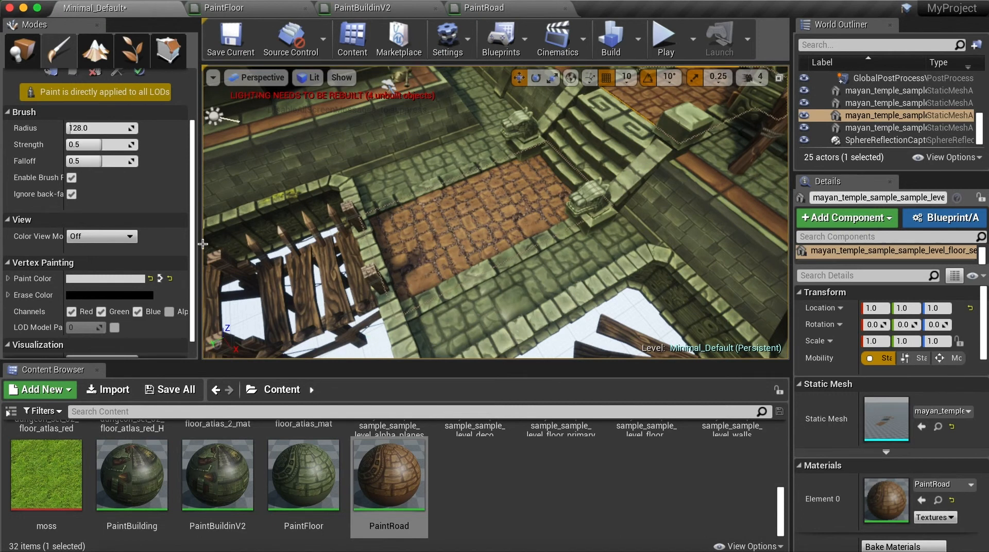
Step: Return the paint colour to pure white with the Value slider at maximum
left_click(119, 278)
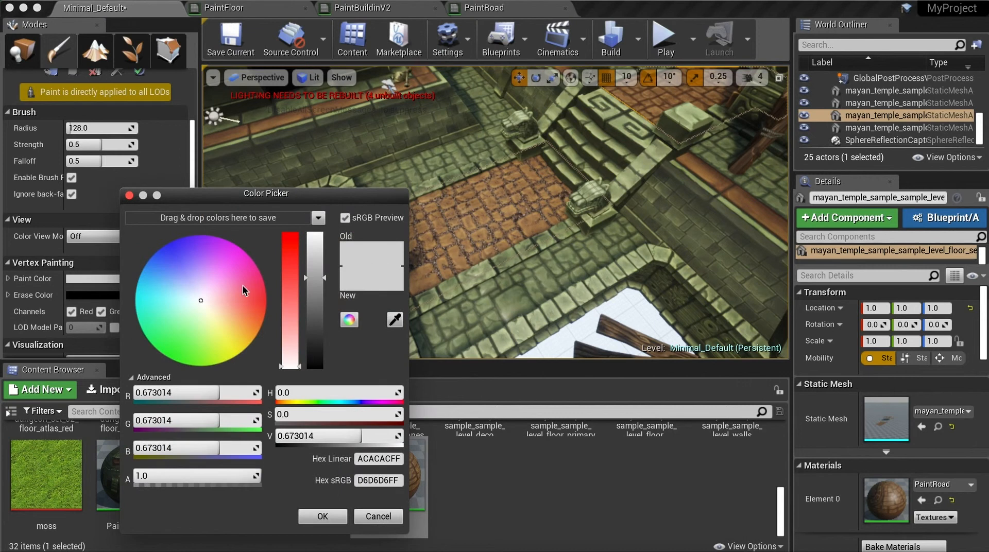
left_click_drag(325, 278, 326, 227)
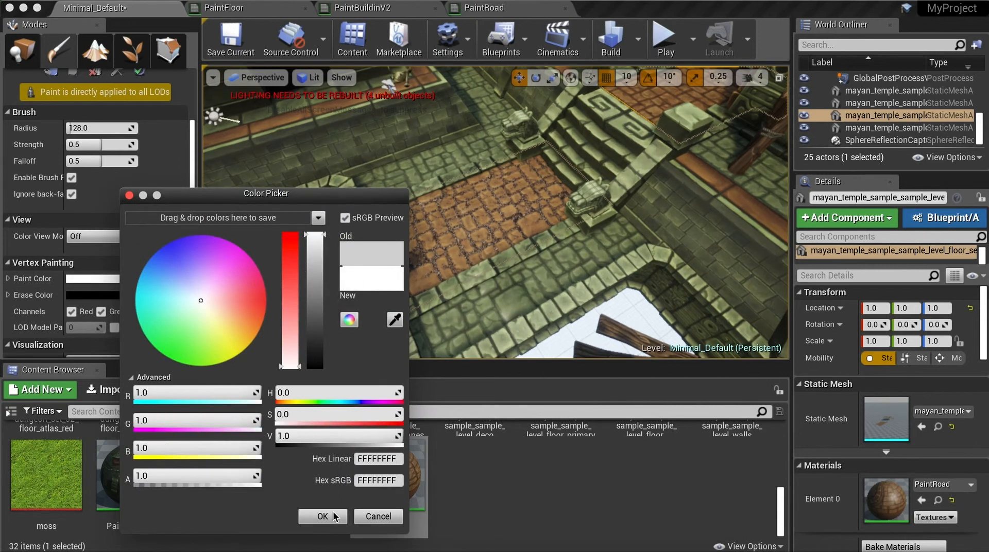
left_click(334, 518)
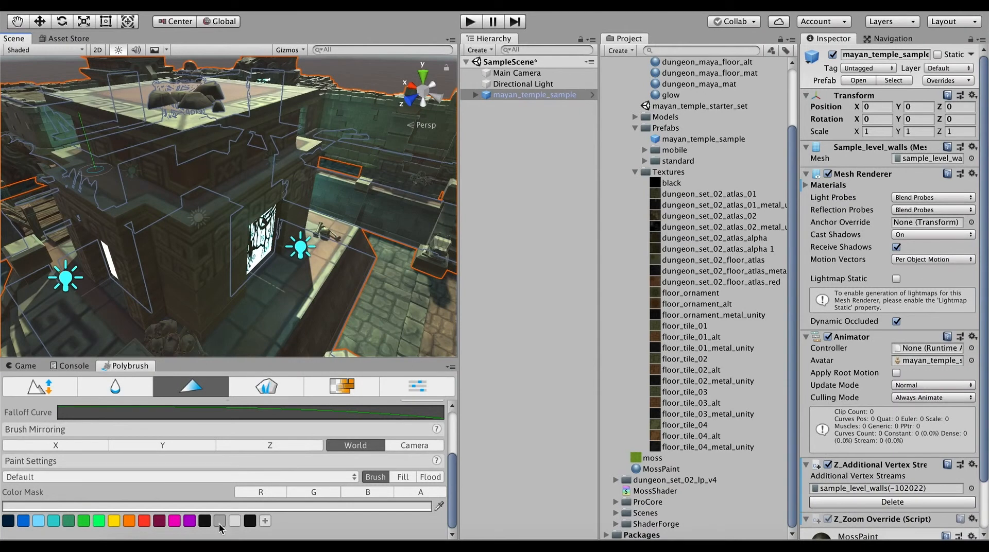
Step: Pick the grey swatch in the Polybrush palette, then orbit and zoom around the temple block
left_click(220, 522)
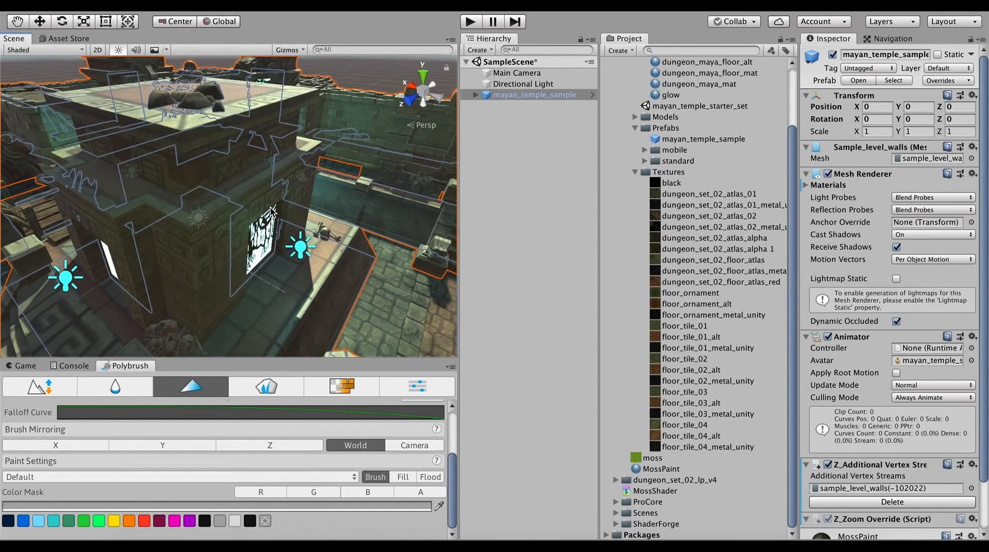
scroll(250, 234, "up", 3)
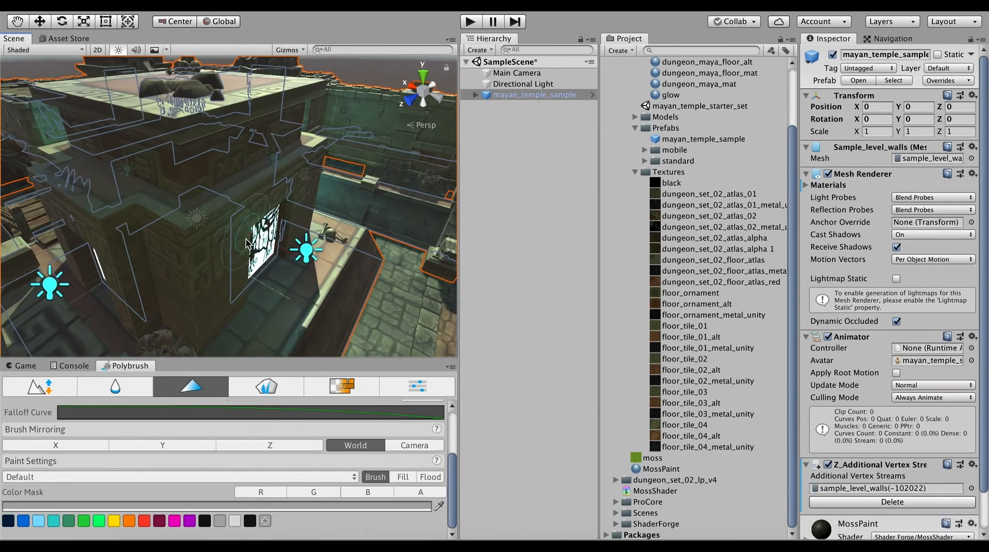
left_click_drag(245, 255, 254, 203, "alt")
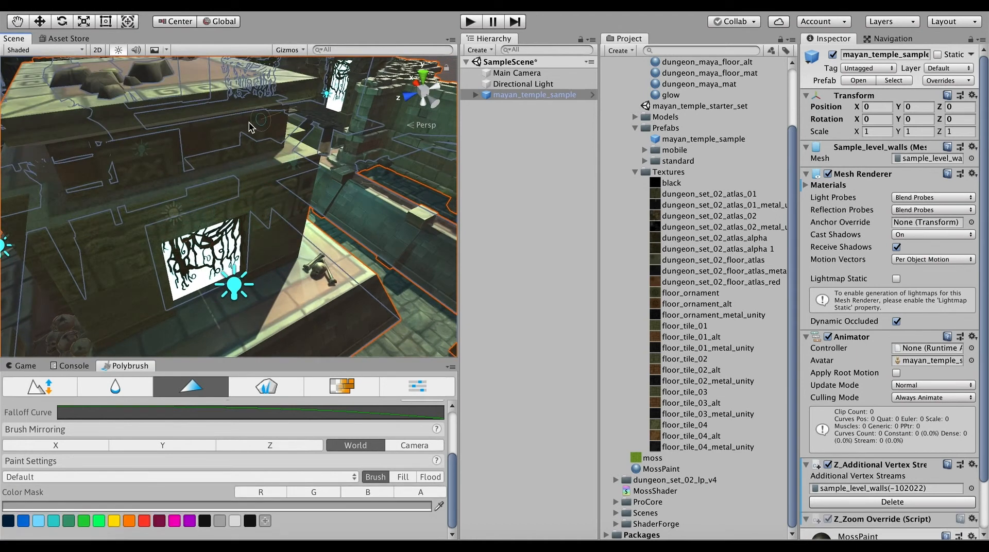
left_click_drag(211, 143, 267, 158, "alt")
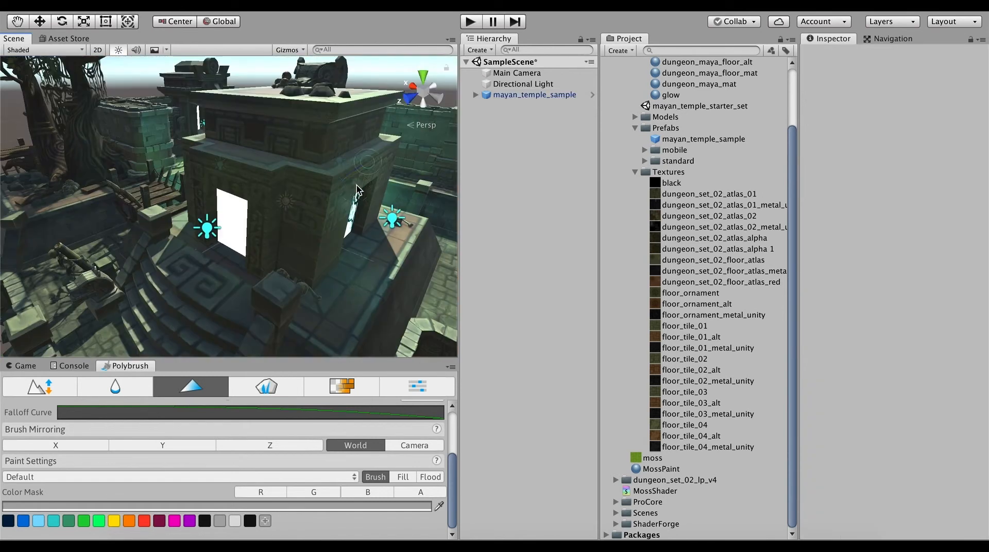
left_click_drag(355, 191, 340, 201, "alt")
scroll(340, 201, "up", 4)
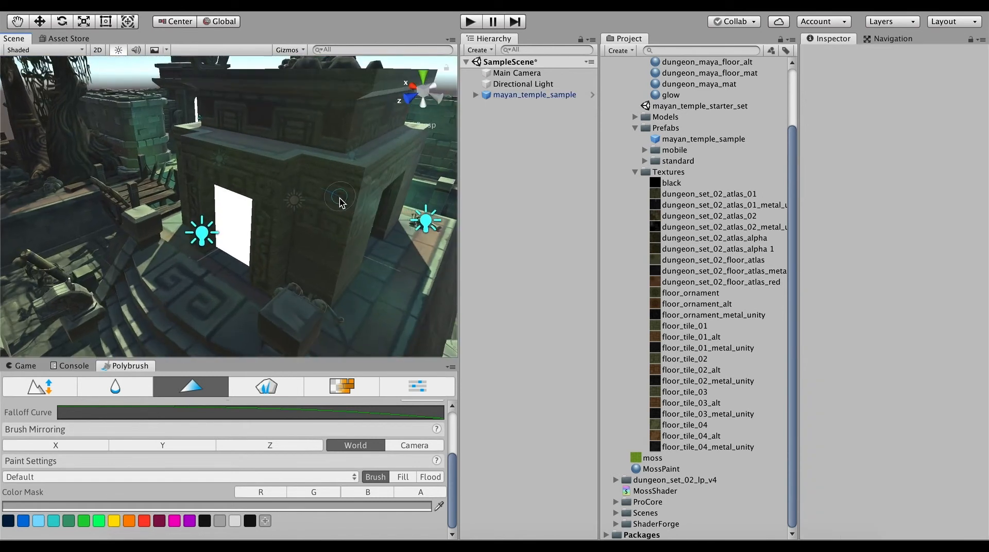
scroll(350, 210, "up", 2)
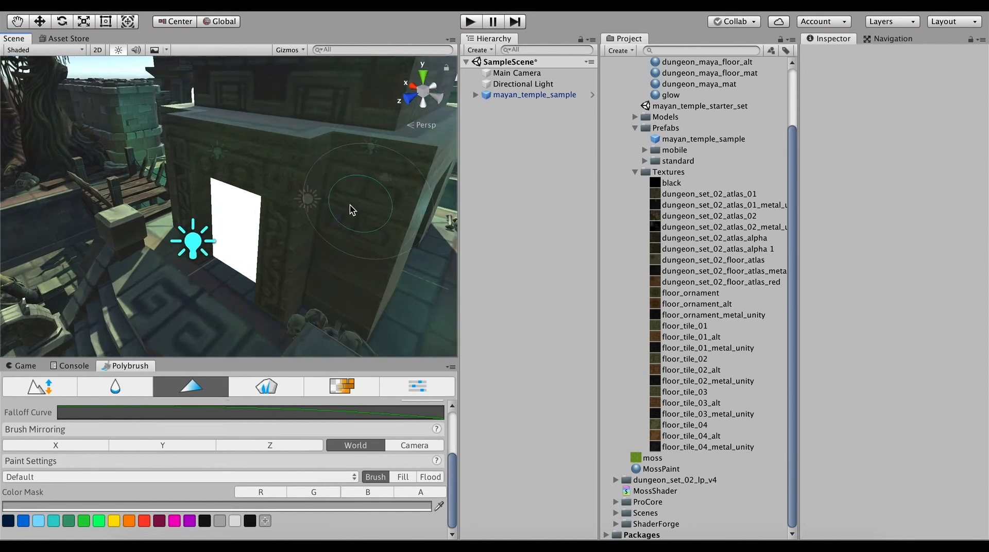
middle_click_drag(342, 204, 243, 213)
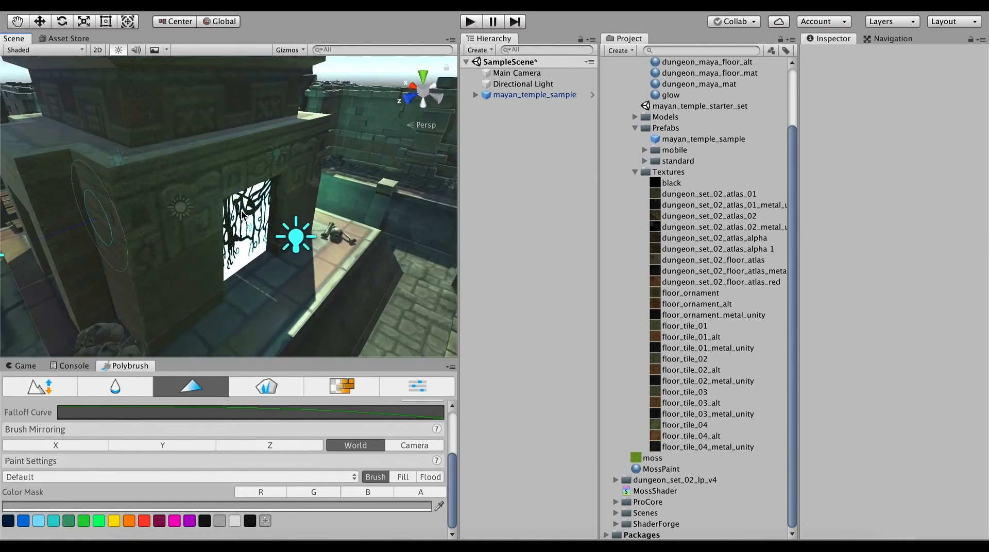